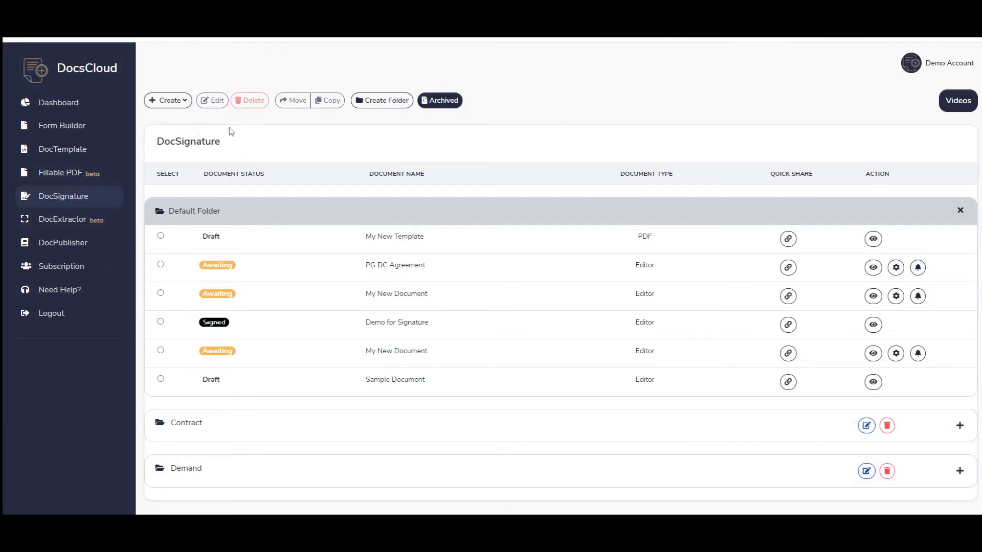
# Step: Import the Employee Confidentiality & Non-compete library template as a new DocSignature document
pyautogui.click(165, 103)
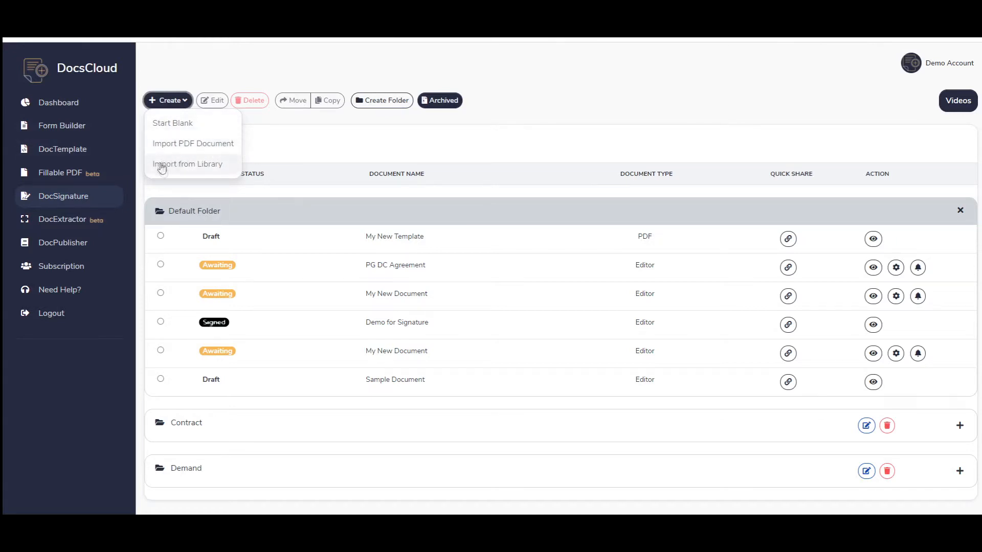
pyautogui.click(182, 163)
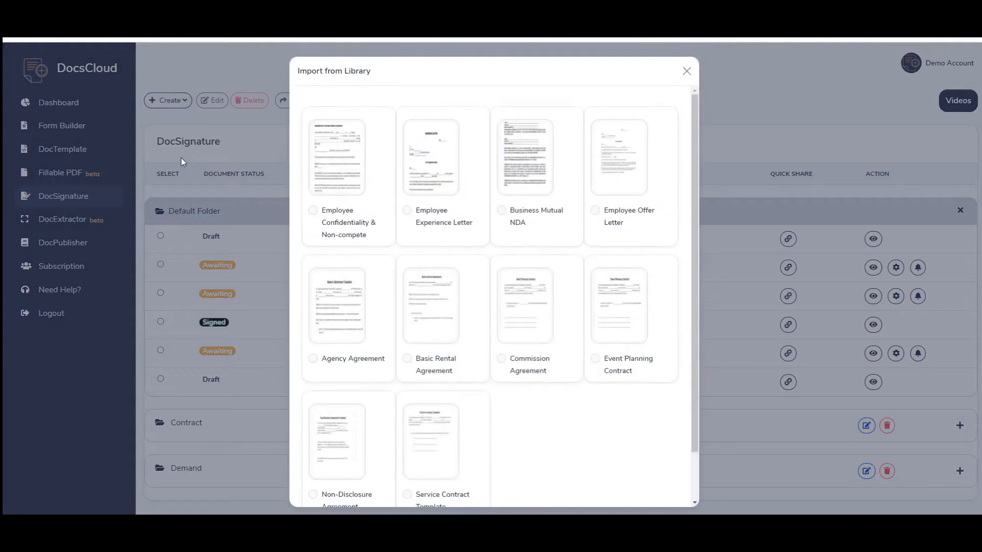
pyautogui.moveTo(347, 187)
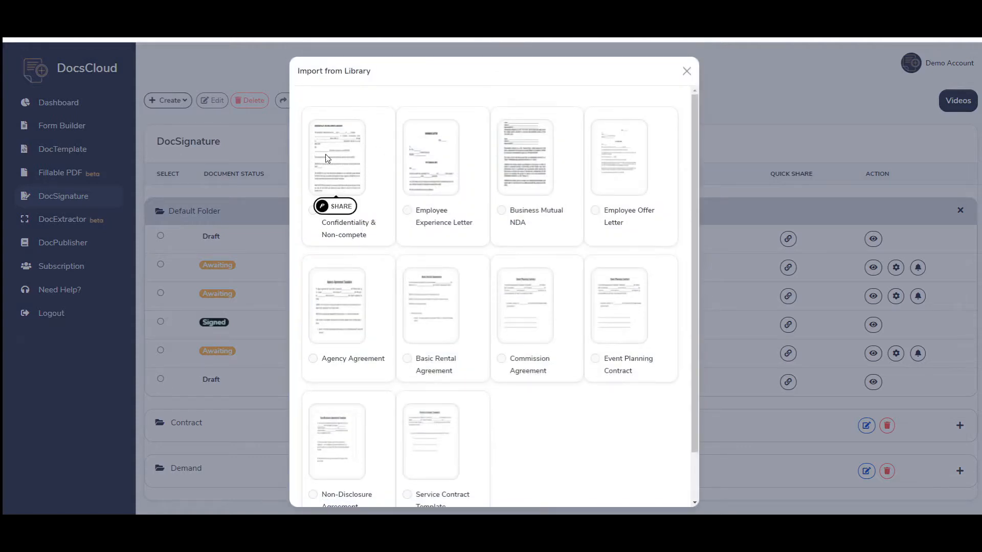
pyautogui.click(313, 210)
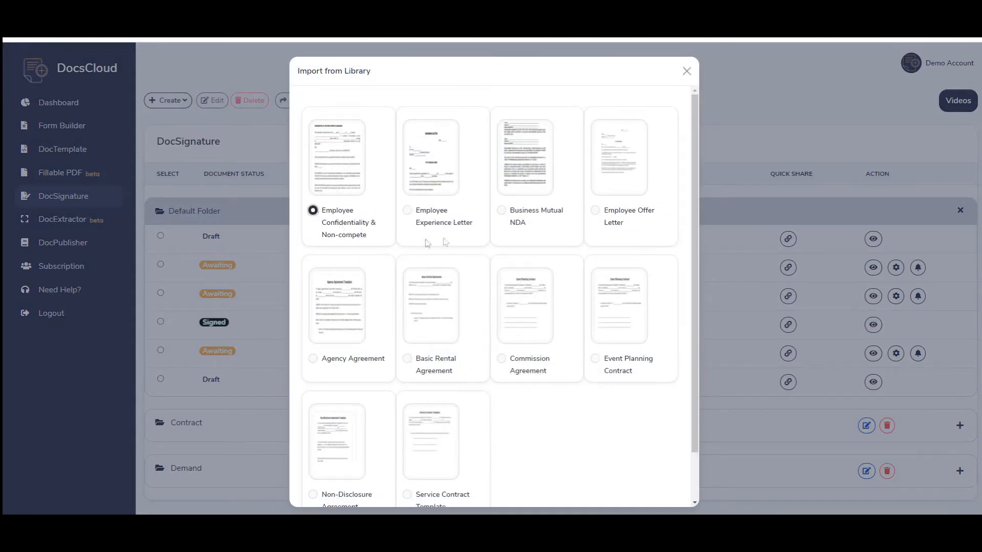
pyautogui.scroll(-2, 624, 394)
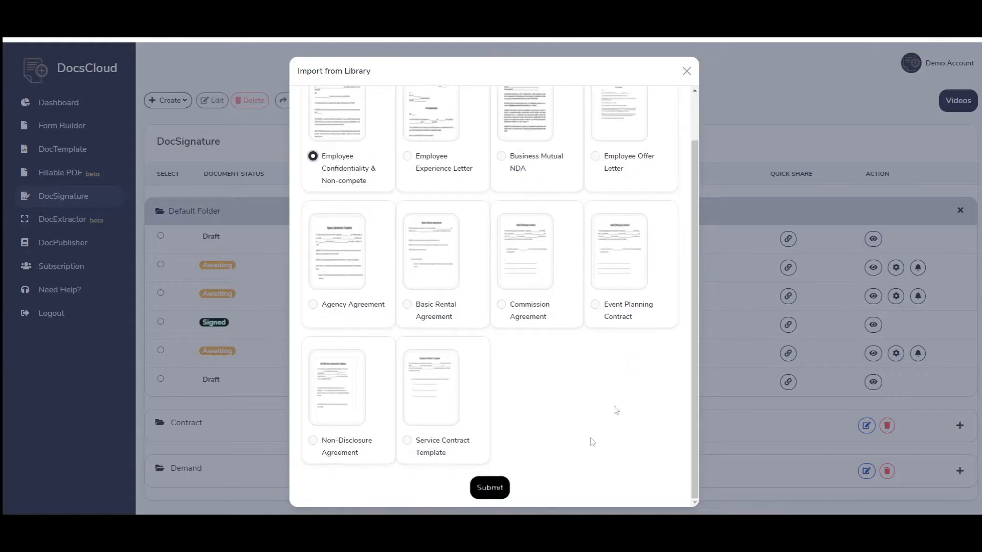
pyautogui.click(489, 490)
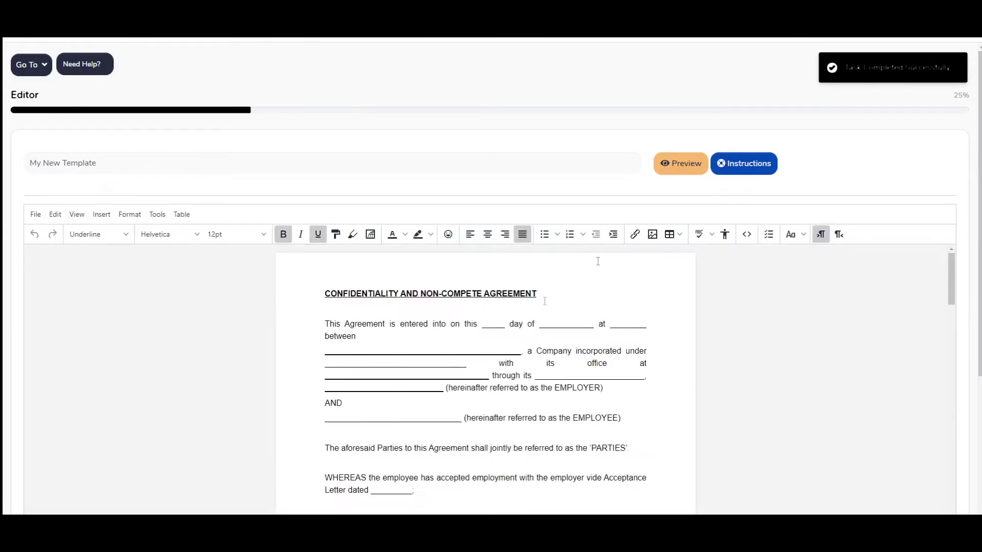
# Step: Clear the template name field so the agreement can be renamed NCA
pyautogui.scroll(-1, 262, 293)
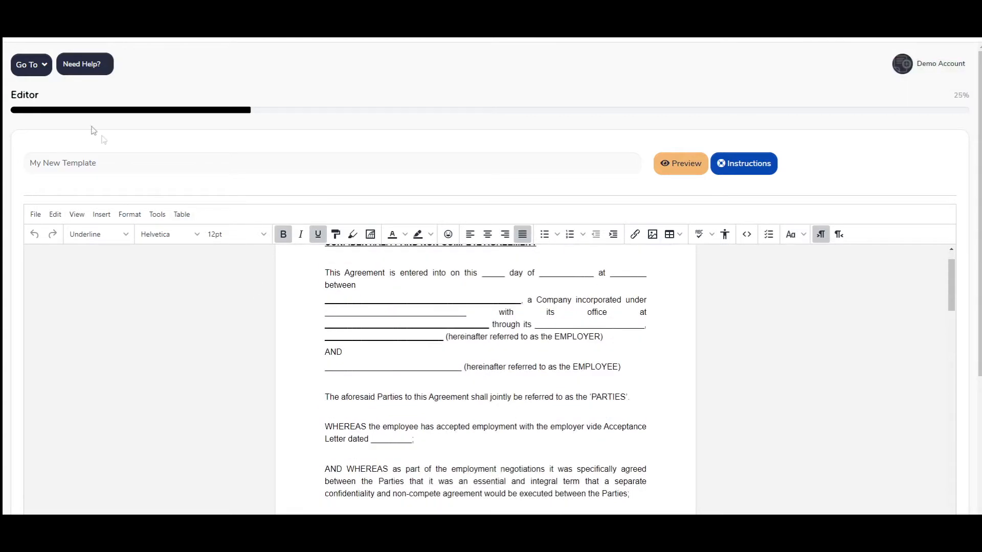
pyautogui.tripleClick(160, 171)
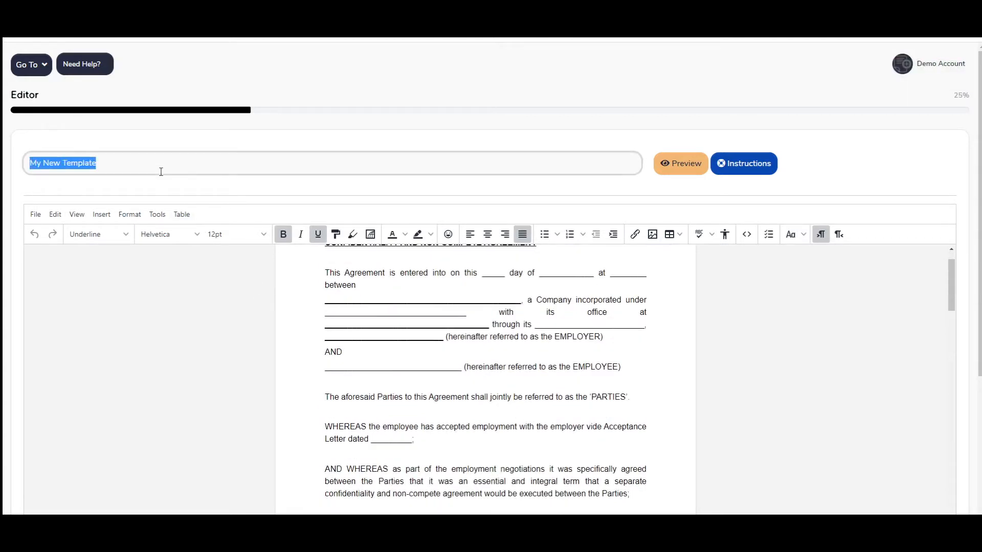
pyautogui.press('BackSpace')
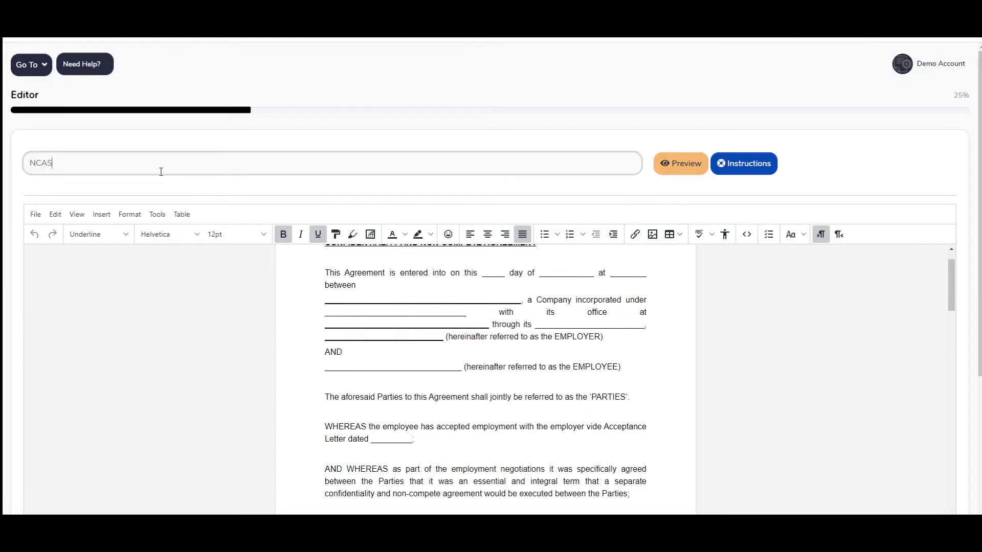
# Step: Review the opening of the agreement, checking the date and party blanks
pyautogui.scroll(-3, 452, 235)
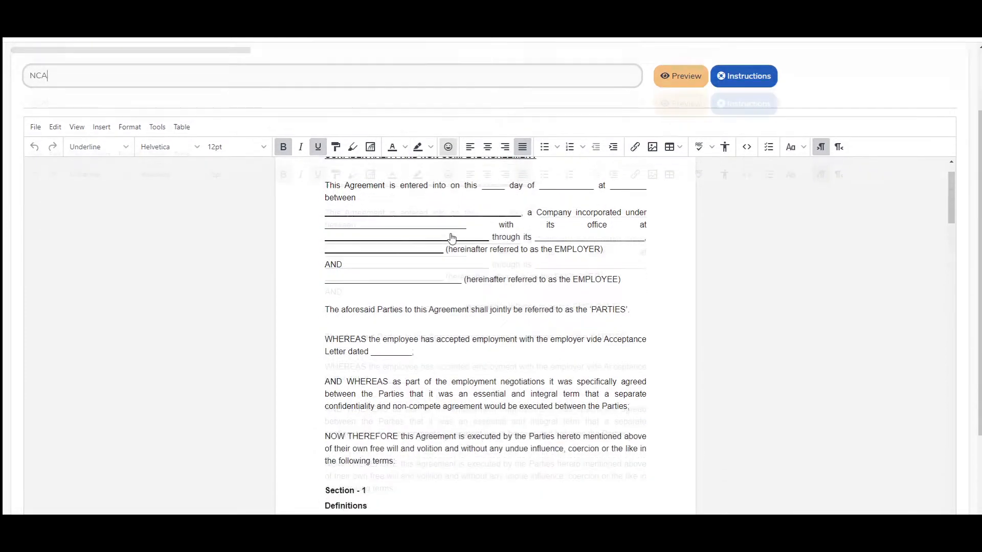
pyautogui.scroll(1, 520, 228)
pyautogui.scroll(3, 804, 236)
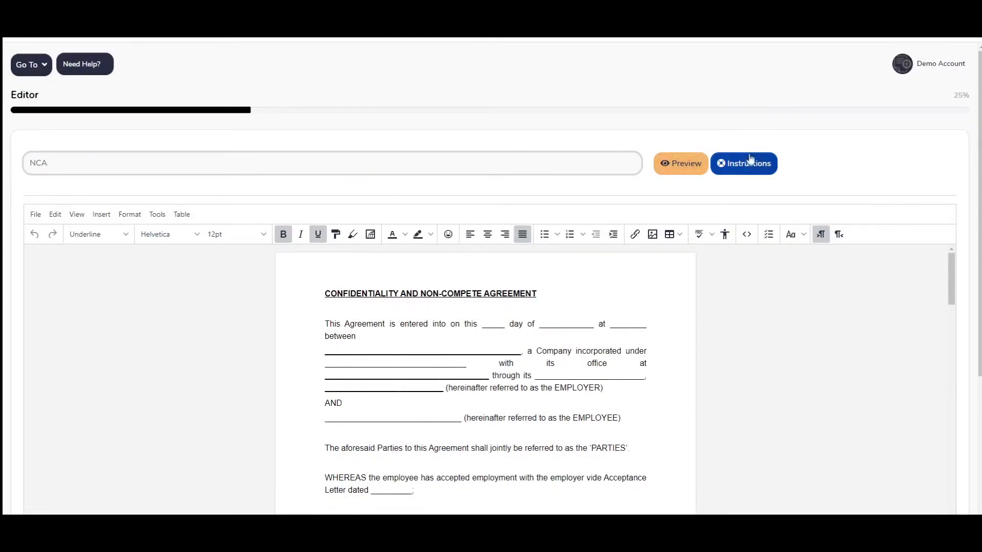
pyautogui.scroll(-2, 761, 205)
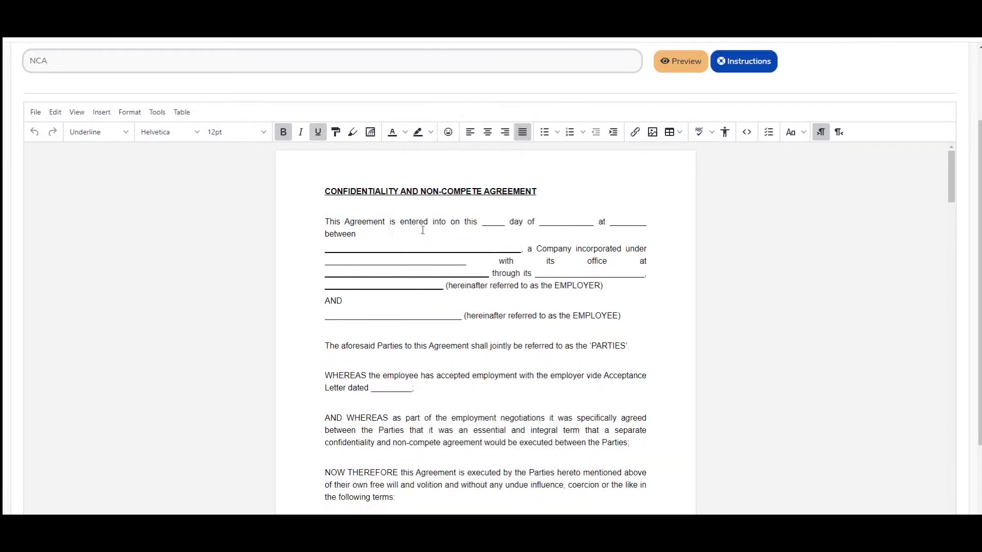
pyautogui.click(490, 225)
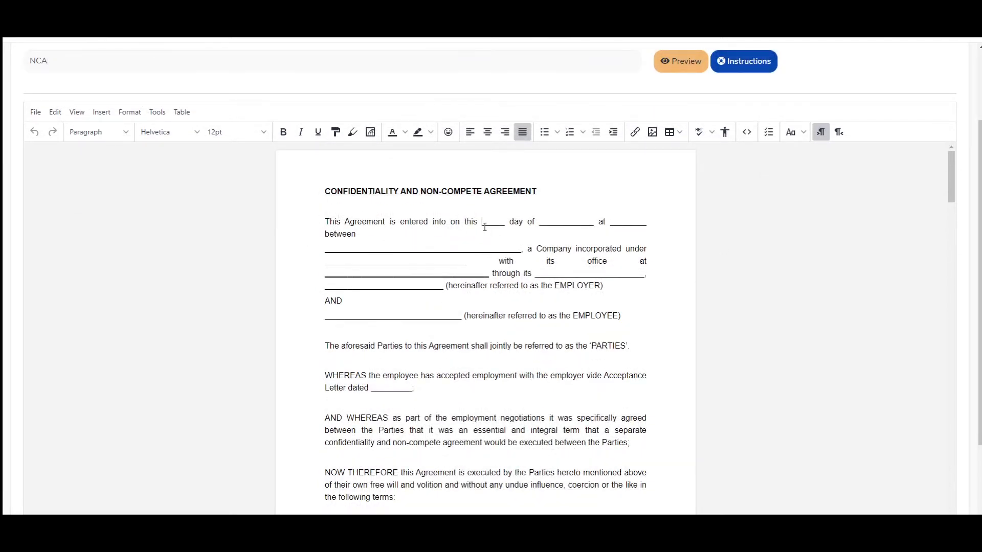
pyautogui.click(372, 246)
pyautogui.click(407, 273)
# Step: Scroll through the rest of the agreement down to the closing witness lines
pyautogui.scroll(-2, 392, 307)
pyautogui.scroll(-10, 397, 284)
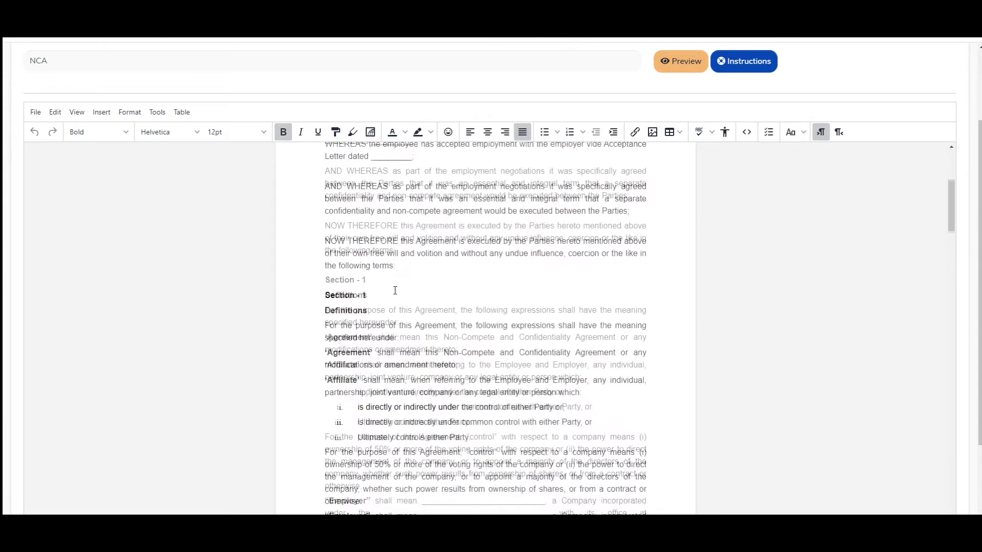
pyautogui.scroll(-15, 395, 292)
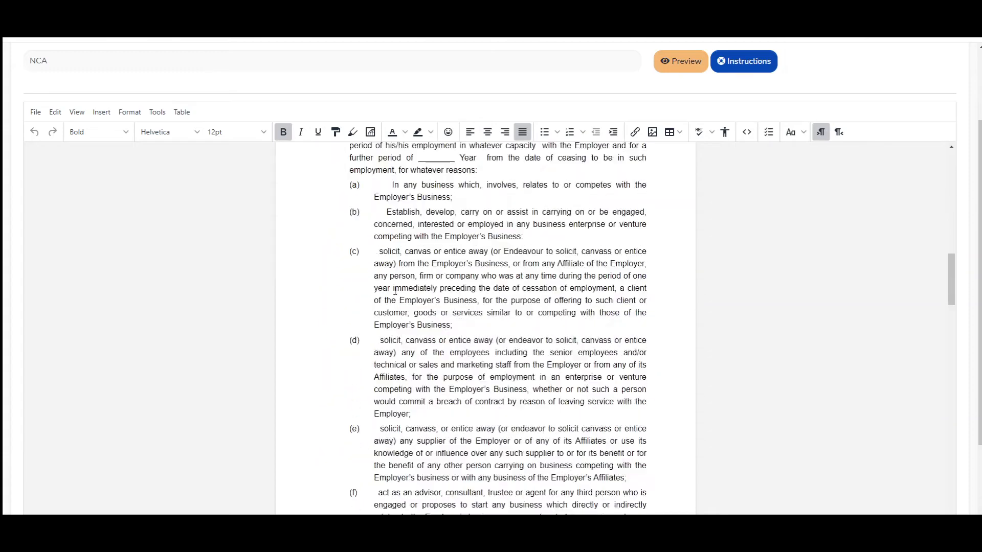
pyautogui.scroll(-20, 396, 291)
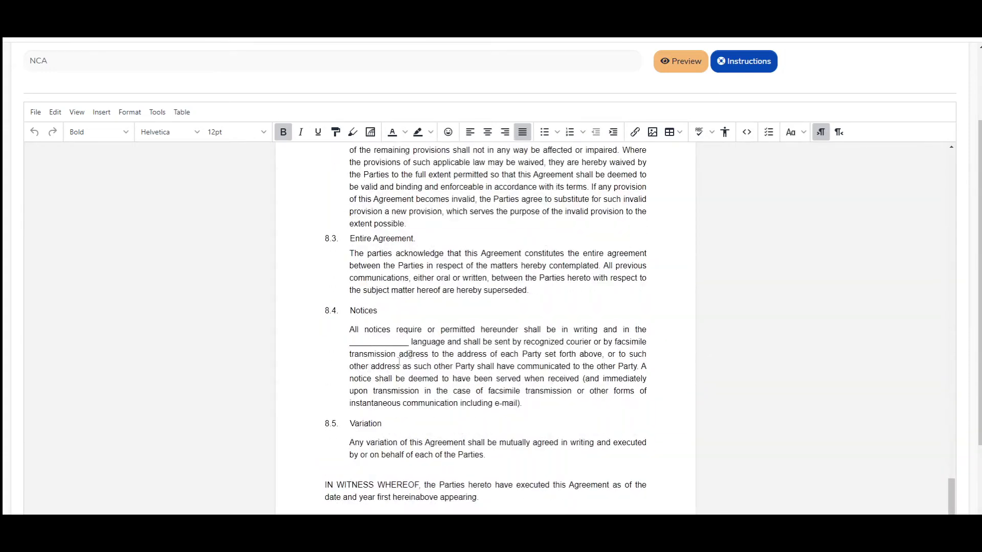
pyautogui.scroll(-5, 419, 357)
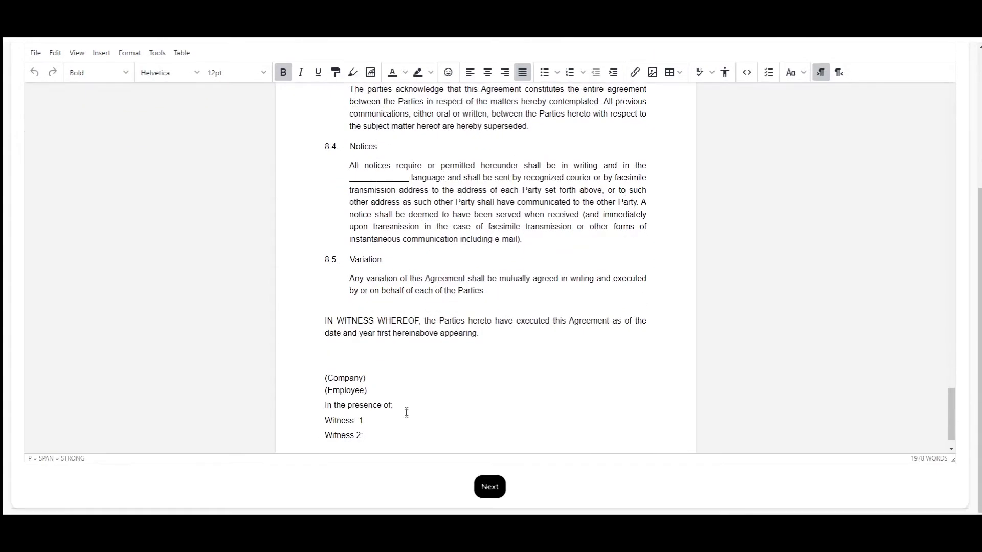
pyautogui.scroll(-2, 364, 402)
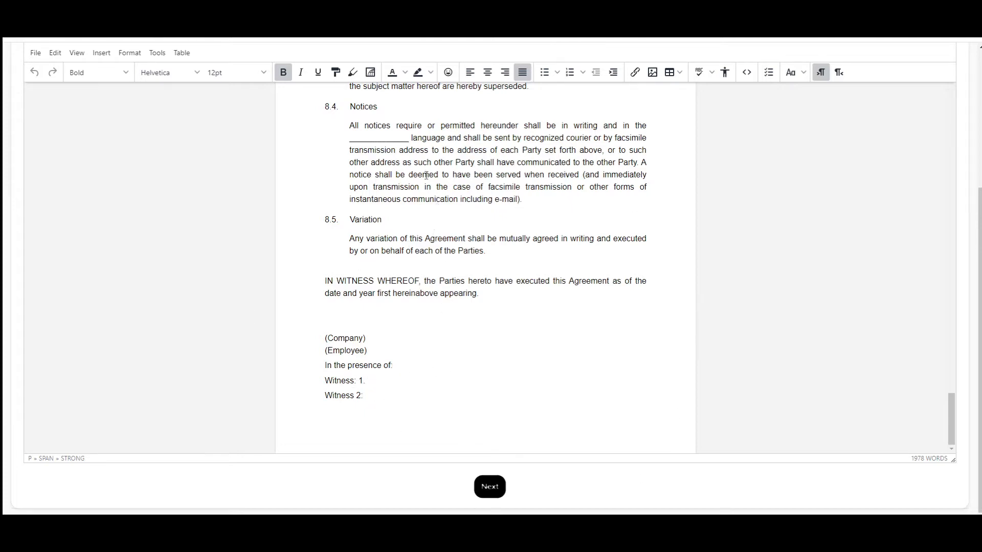
pyautogui.scroll(5, 426, 175)
pyautogui.scroll(-5, 403, 307)
# Step: Go to Data Points, set the text font to Roboto and check the date format
pyautogui.click(493, 487)
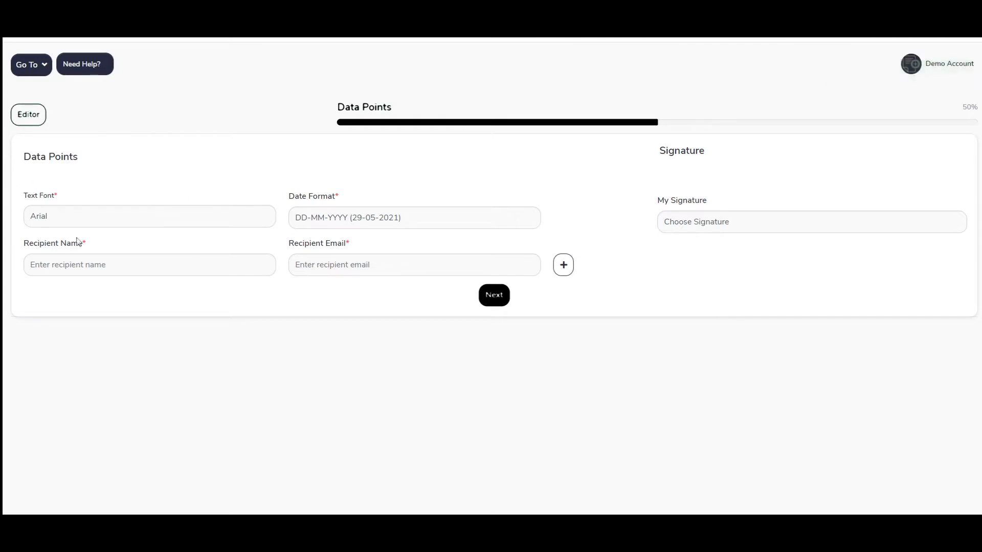
pyautogui.click(75, 218)
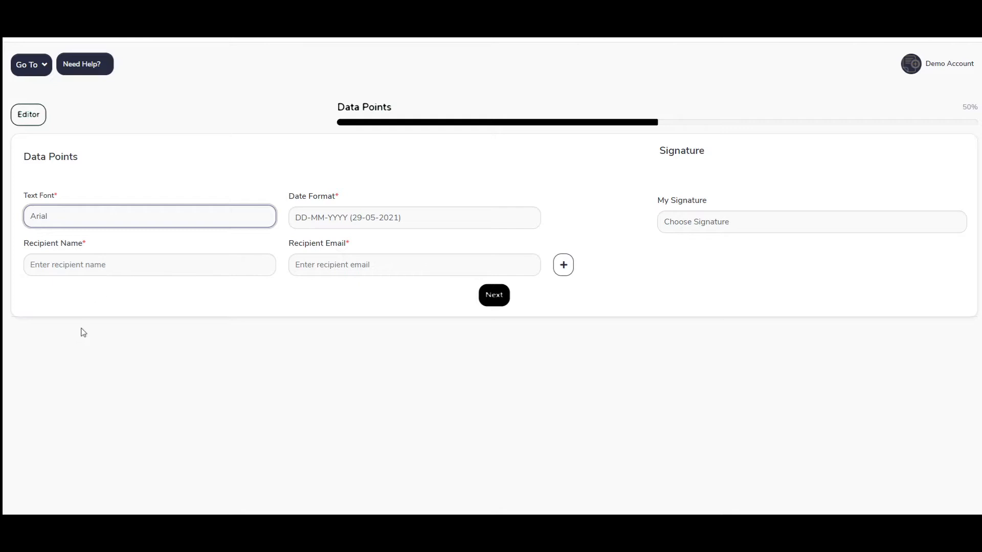
pyautogui.click(84, 352)
pyautogui.click(431, 211)
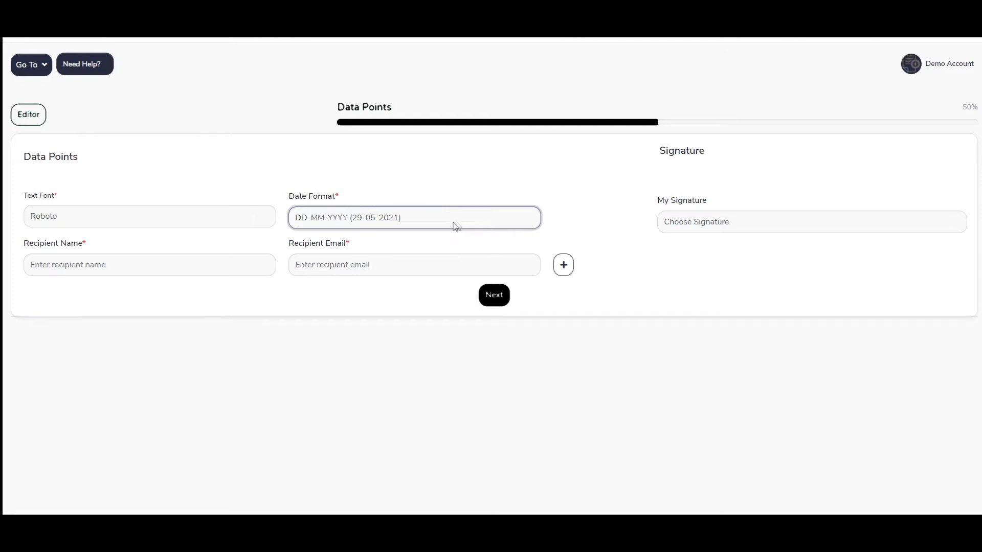
# Step: Enter the first recipient's full name and paste their e-mail address
pyautogui.click(178, 265)
pyautogui.press('Tab')
pyautogui.hotkey('ctrl', 'v')
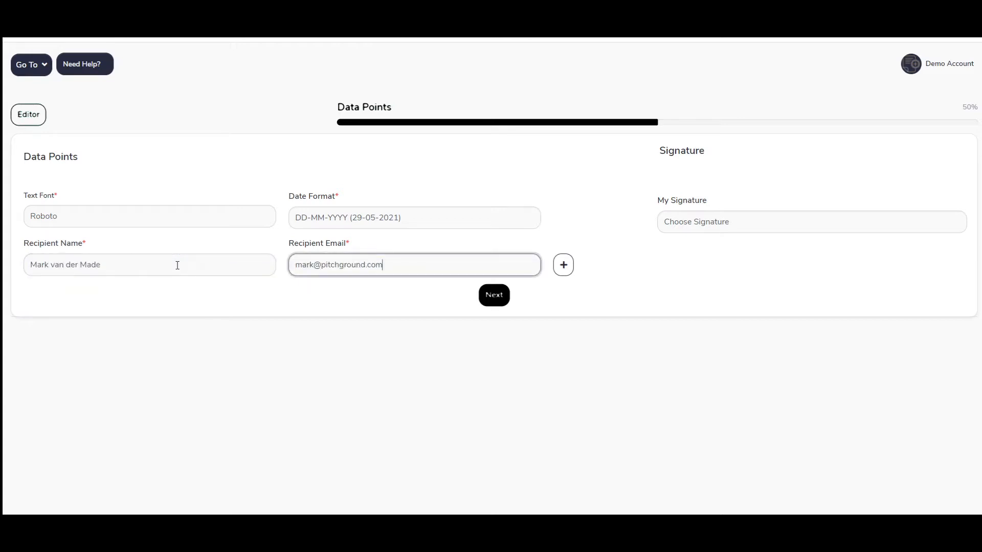
# Step: Add a second recipient row with the recipient's name and pasted e-mail
pyautogui.click(562, 264)
pyautogui.click(85, 309)
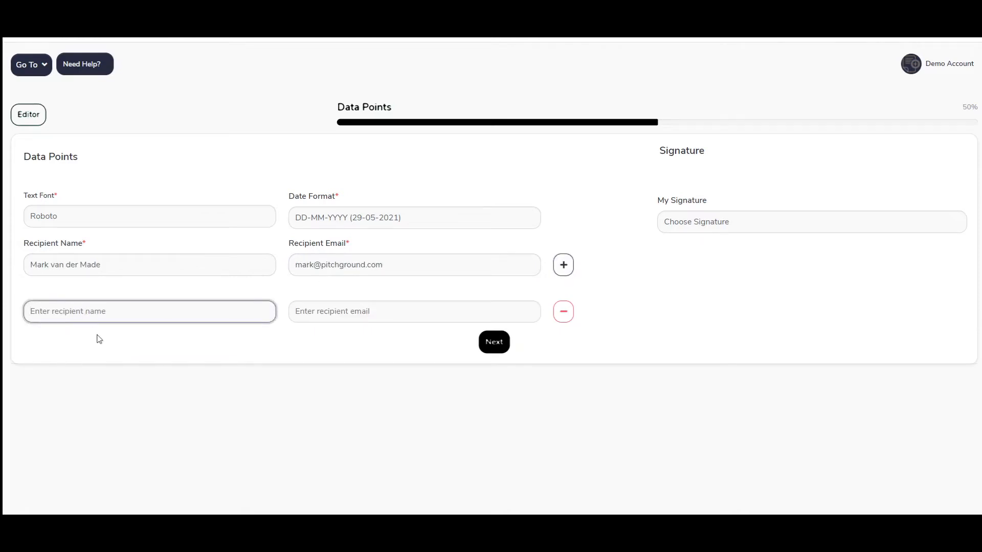
pyautogui.write('John Doe')
pyautogui.press('Tab')
pyautogui.hotkey('ctrl', 'v')
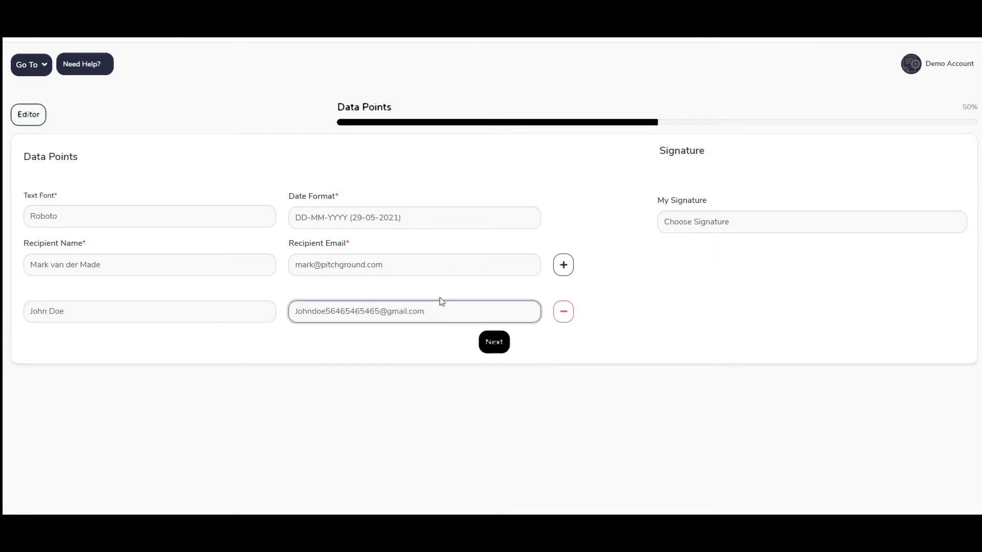
pyautogui.click(548, 342)
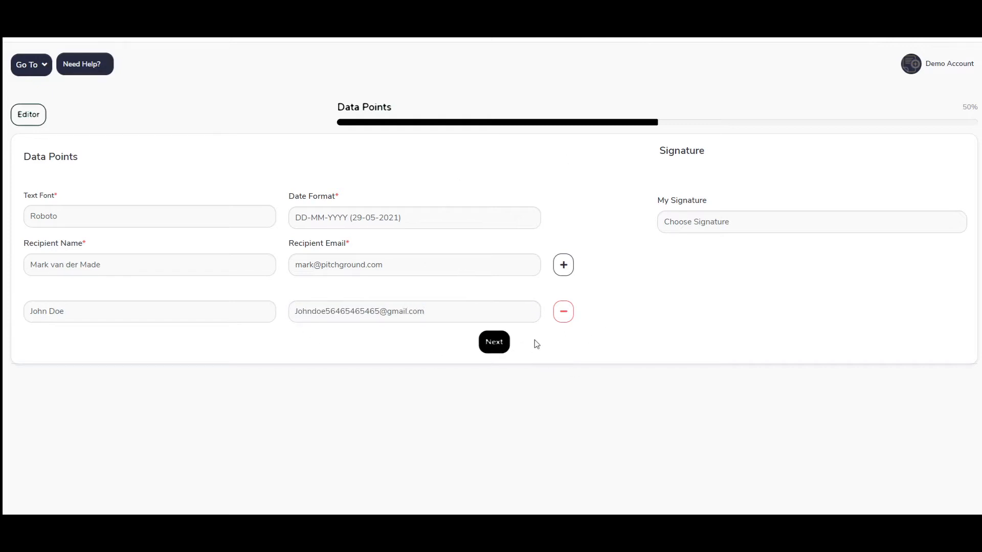
pyautogui.click(495, 317)
pyautogui.press('Tab')
pyautogui.press('Tab')
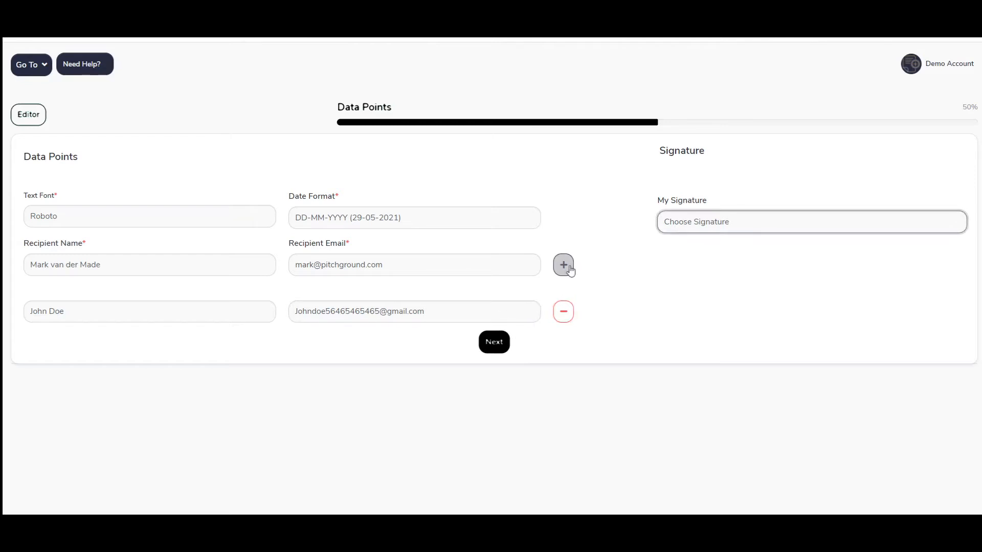
# Step: Add a third recipient row with that recipient's name and e-mail
pyautogui.click(563, 265)
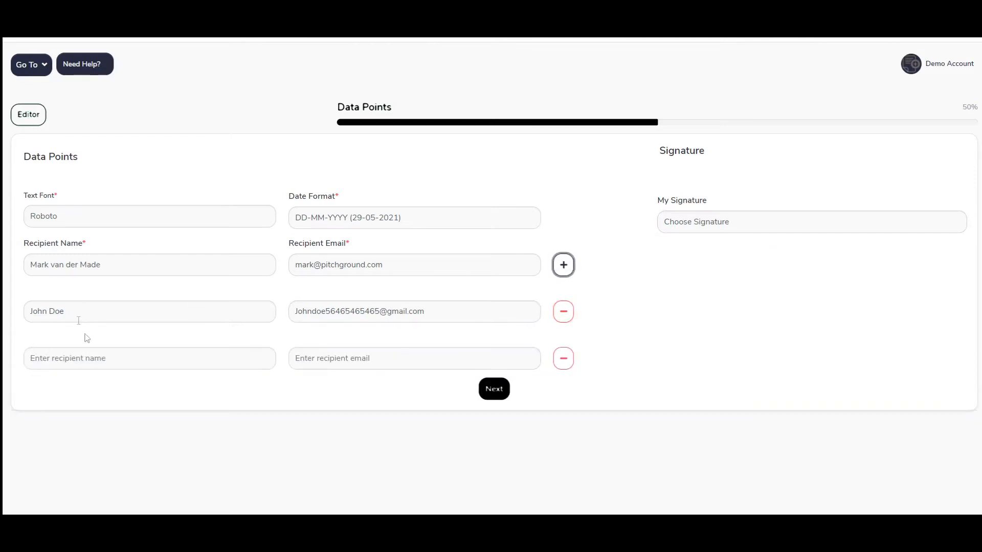
pyautogui.click(106, 356)
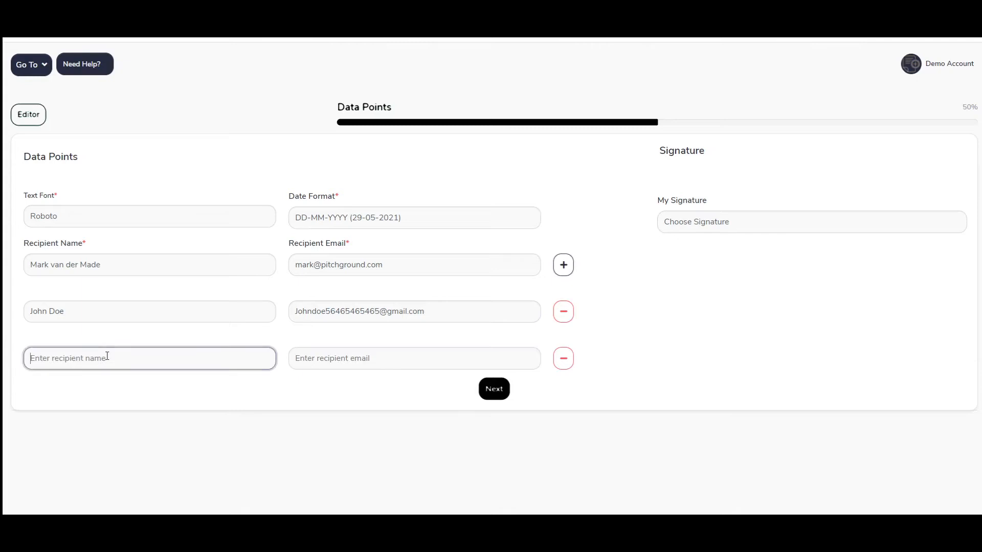
pyautogui.write('Jane Doe')
pyautogui.press('Tab')
# Step: Add a fourth recipient with name and e-mail, then continue to Data Placement
pyautogui.click(572, 271)
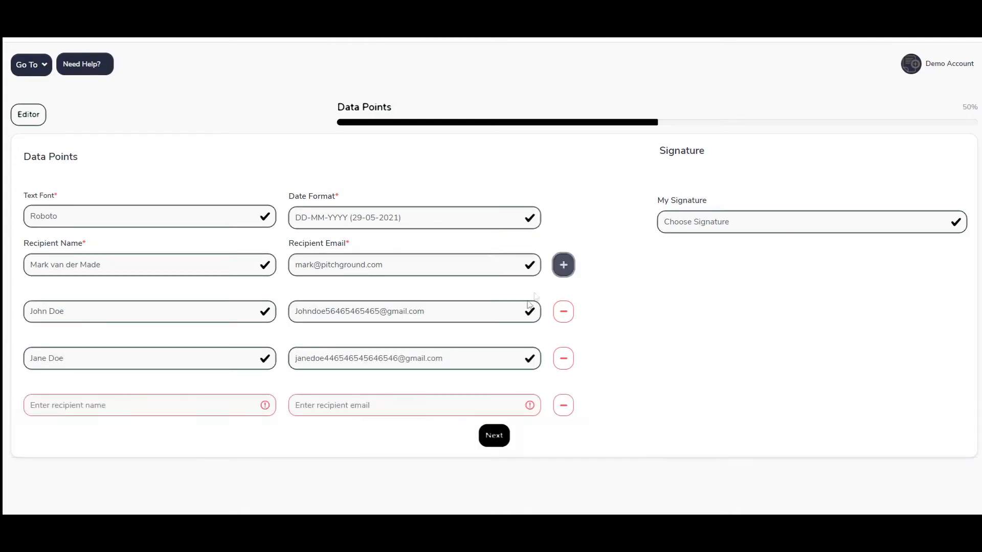
pyautogui.click(132, 406)
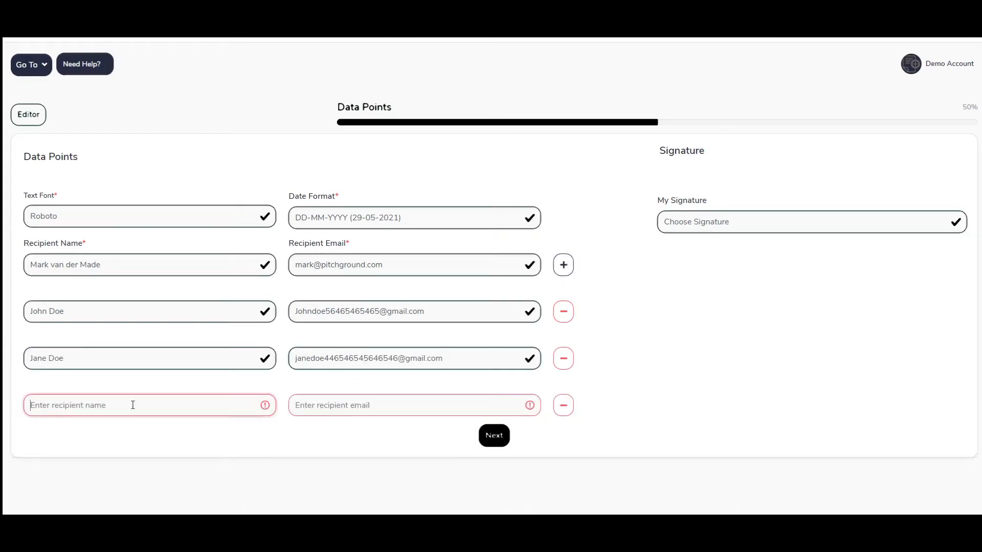
pyautogui.write('Brady Doe')
pyautogui.press('Tab')
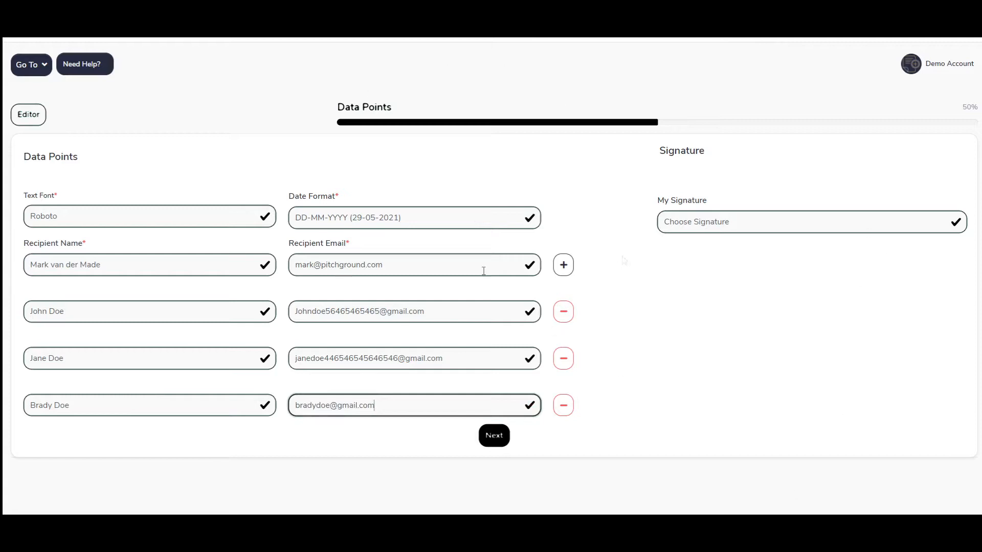
pyautogui.click(491, 439)
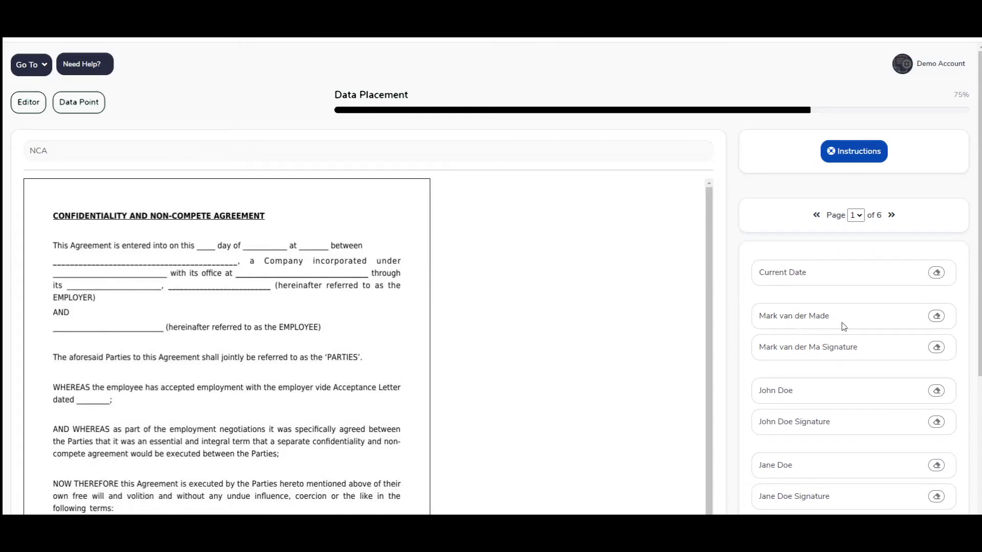
# Step: Jump to page 6 and bring the Company, Employee and witness signature lines into view
pyautogui.scroll(-4, 826, 331)
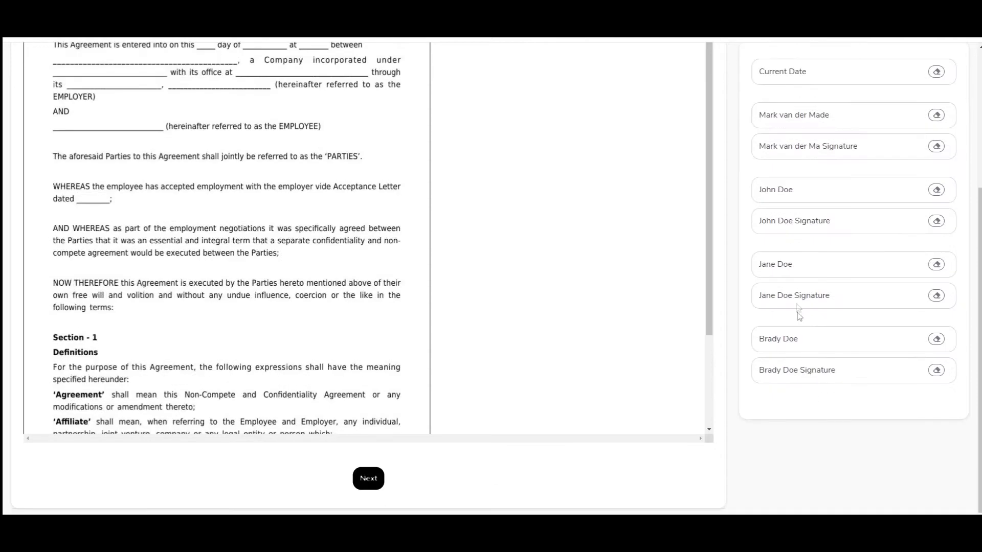
pyautogui.scroll(3, 800, 314)
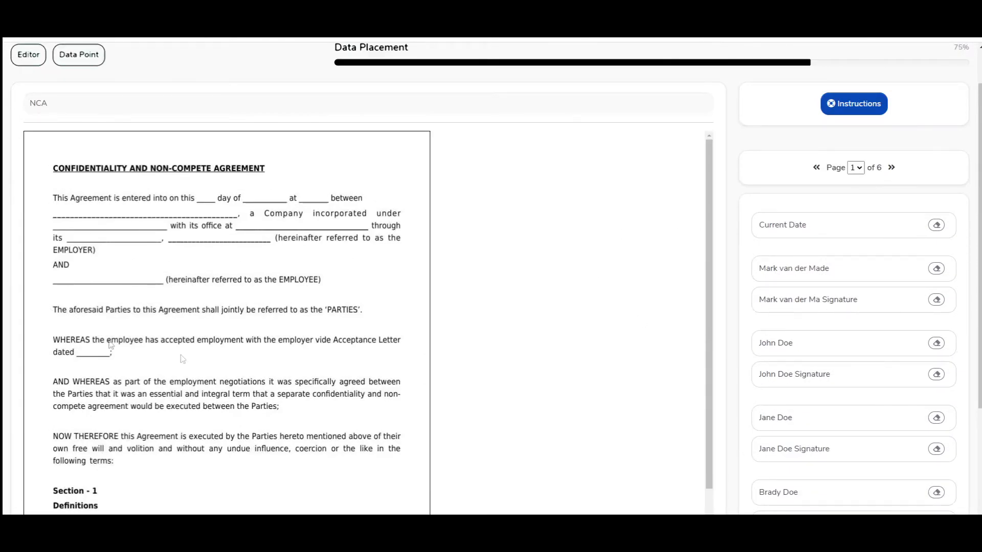
pyautogui.scroll(-3, 205, 317)
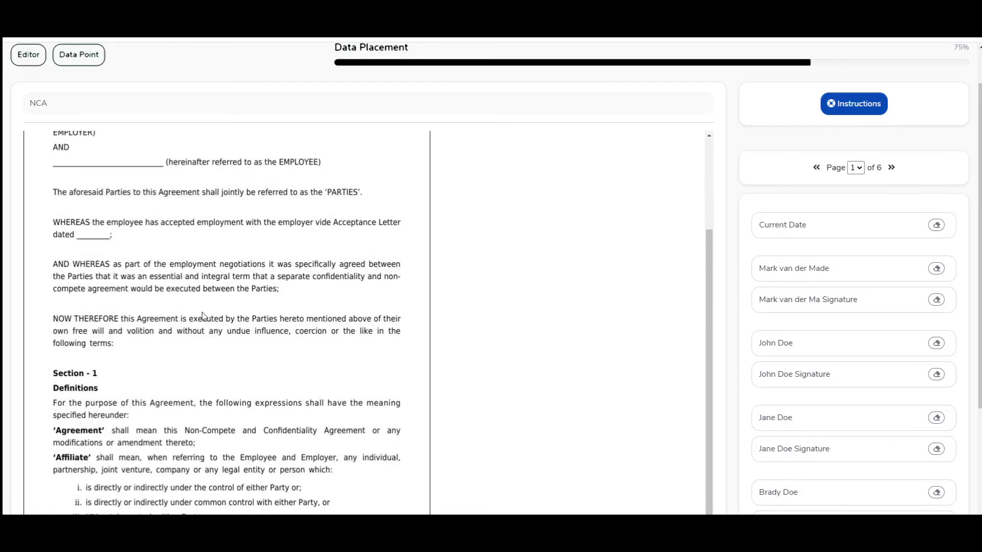
pyautogui.scroll(5, 367, 315)
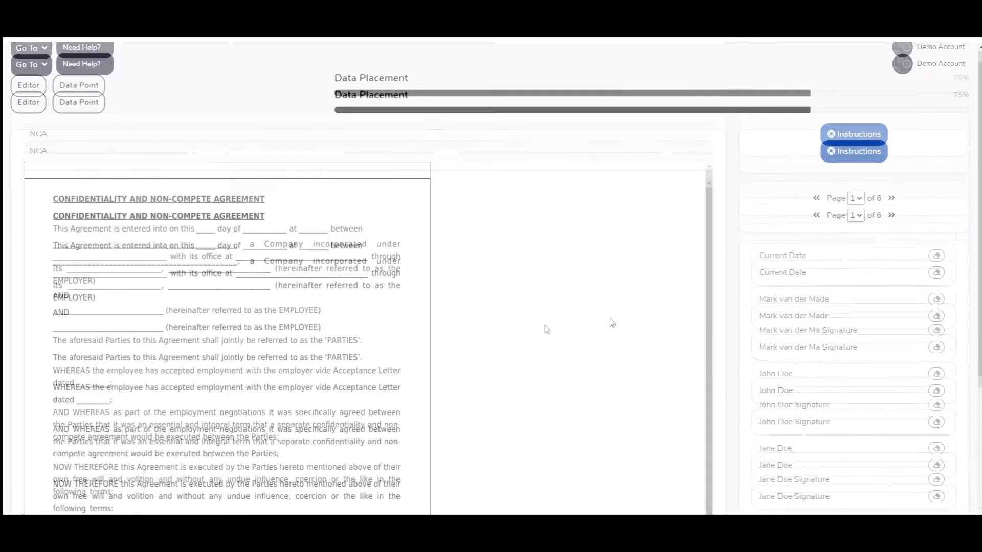
pyautogui.click(858, 215)
pyautogui.click(858, 291)
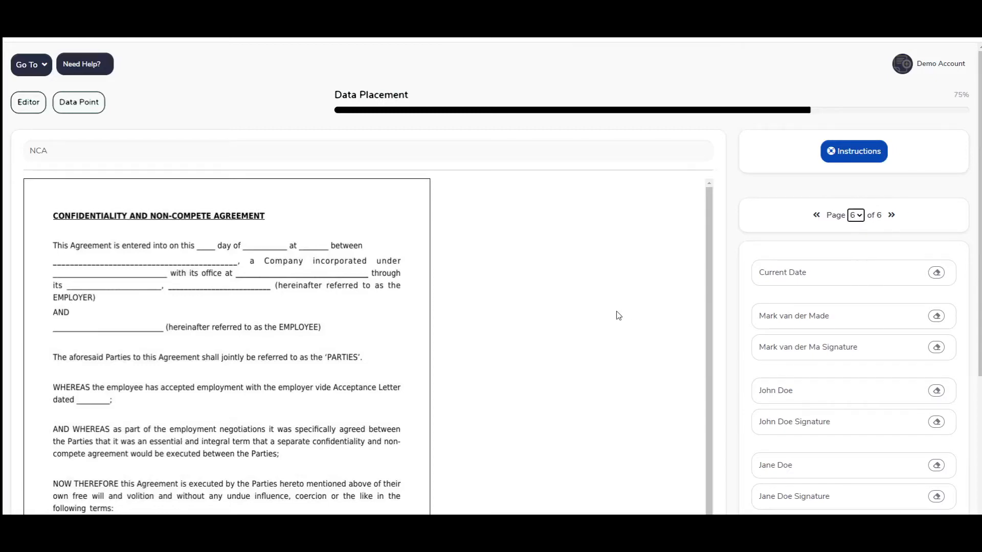
pyautogui.scroll(-10, 519, 316)
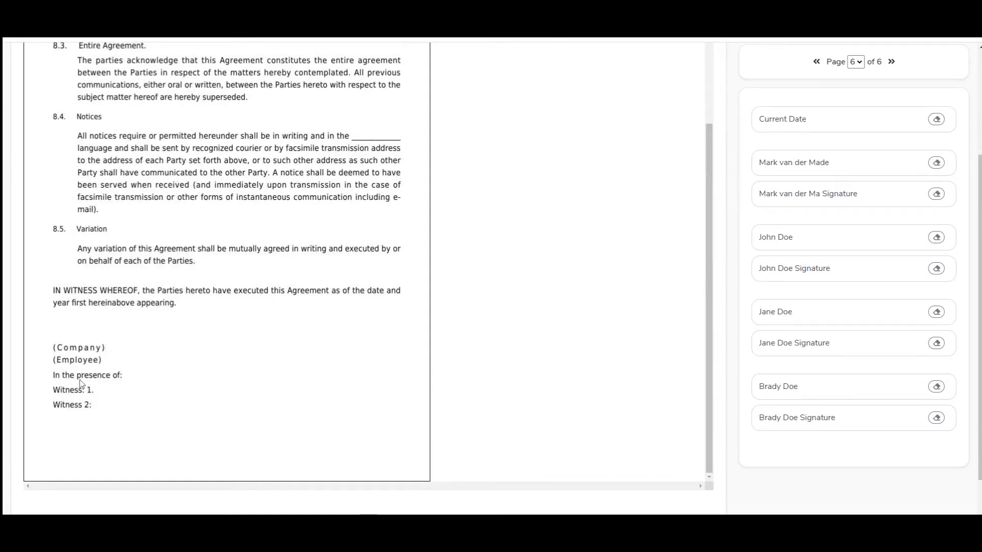
# Step: Place the first recipient's name field beside (Company), shrink it to fit, and pick up the second name field
pyautogui.moveTo(82, 387); pyautogui.dragTo(191, 424)
pyautogui.click(813, 163)
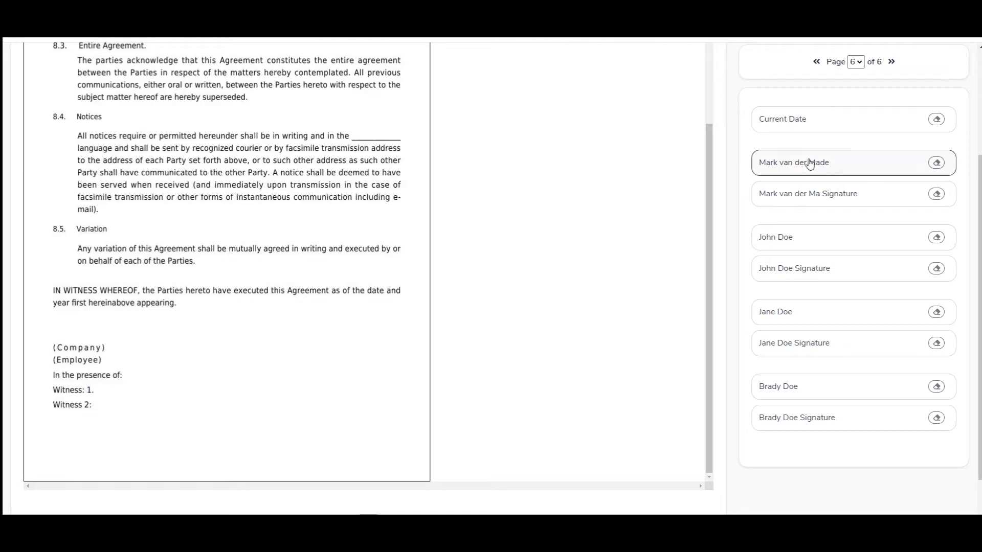
pyautogui.scroll(2, 358, 294)
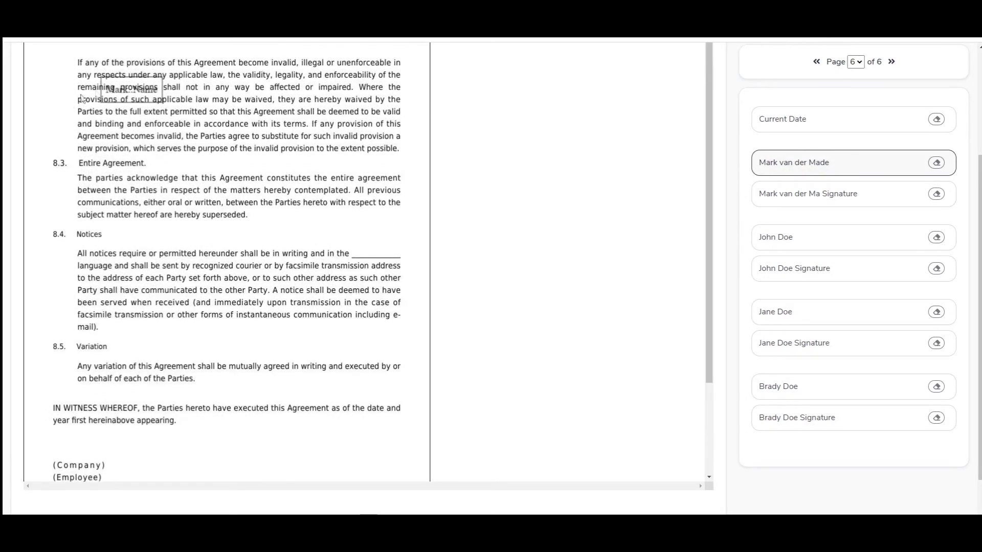
pyautogui.moveTo(134, 90); pyautogui.dragTo(138, 466)
pyautogui.click(138, 466)
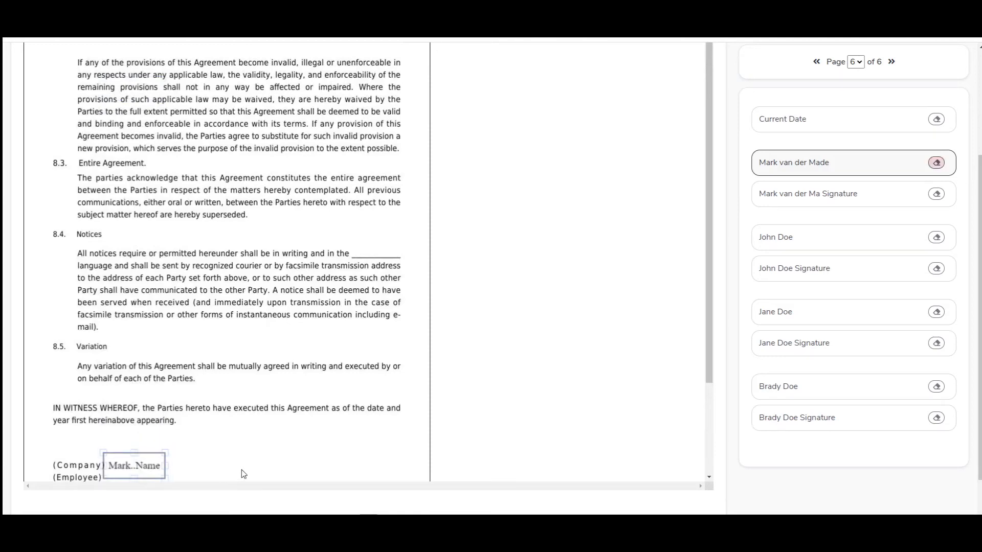
pyautogui.scroll(-2, 246, 468)
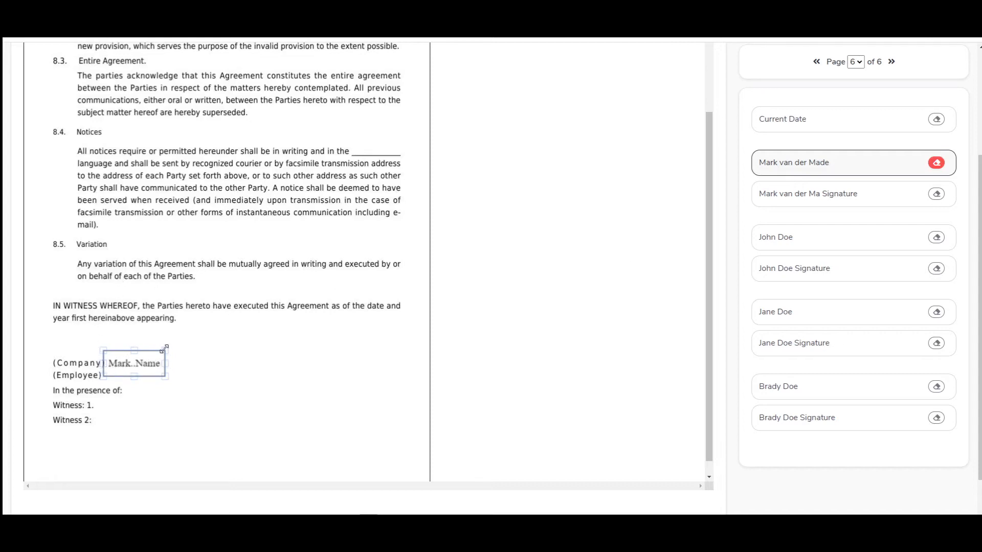
pyautogui.moveTo(166, 351); pyautogui.dragTo(126, 365)
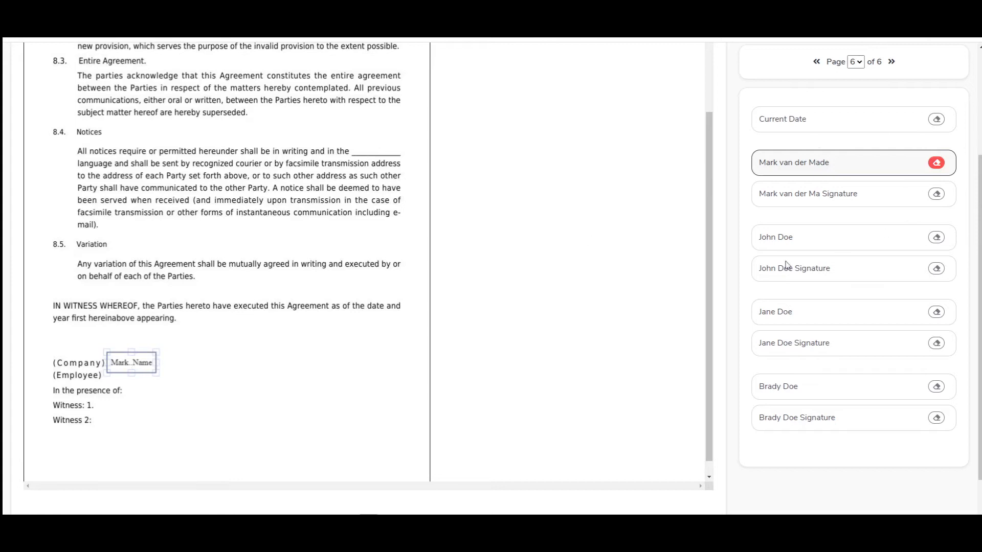
pyautogui.click(788, 240)
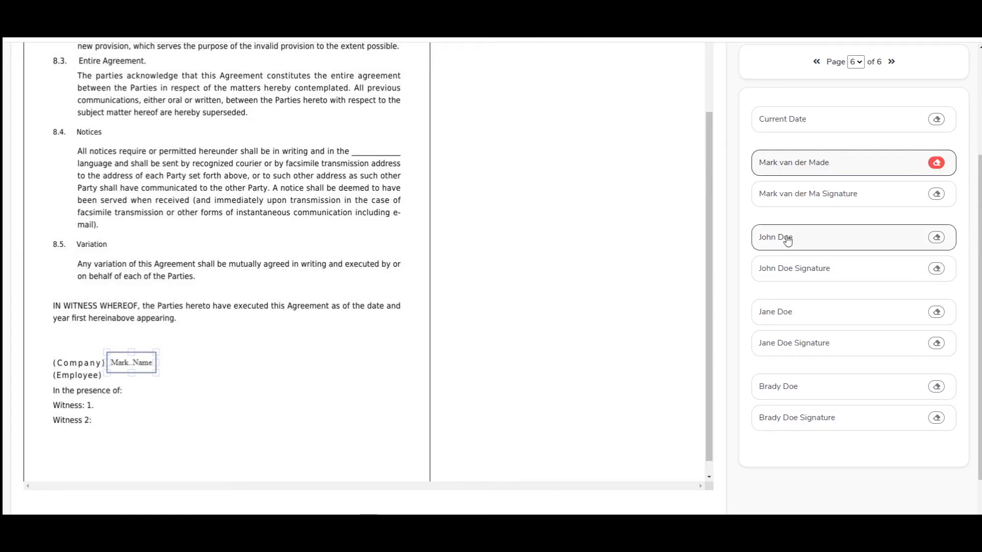
pyautogui.scroll(2, 274, 247)
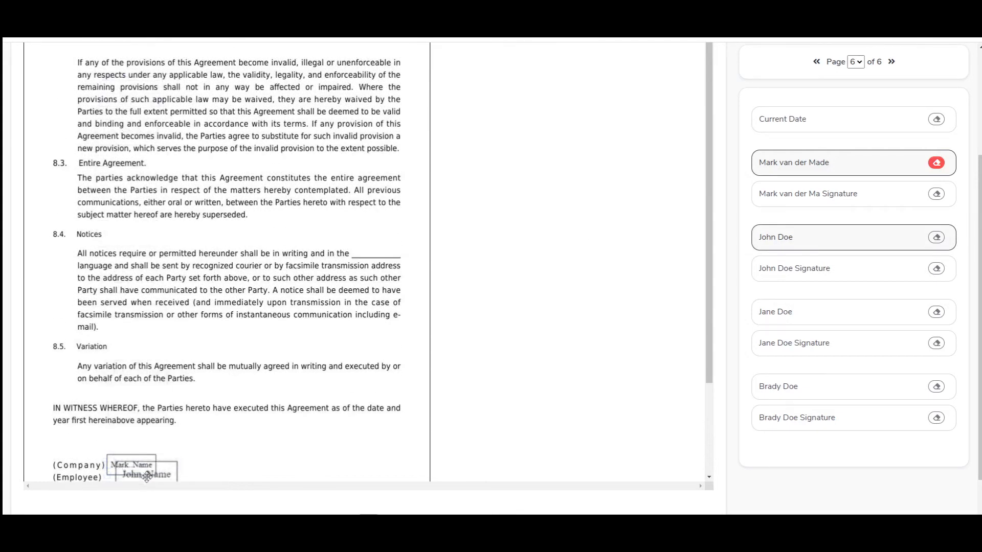
# Step: Drop the second recipient's name field beside (Employee), then resize and align it on the line
pyautogui.click(131, 480)
pyautogui.scroll(-2, 156, 412)
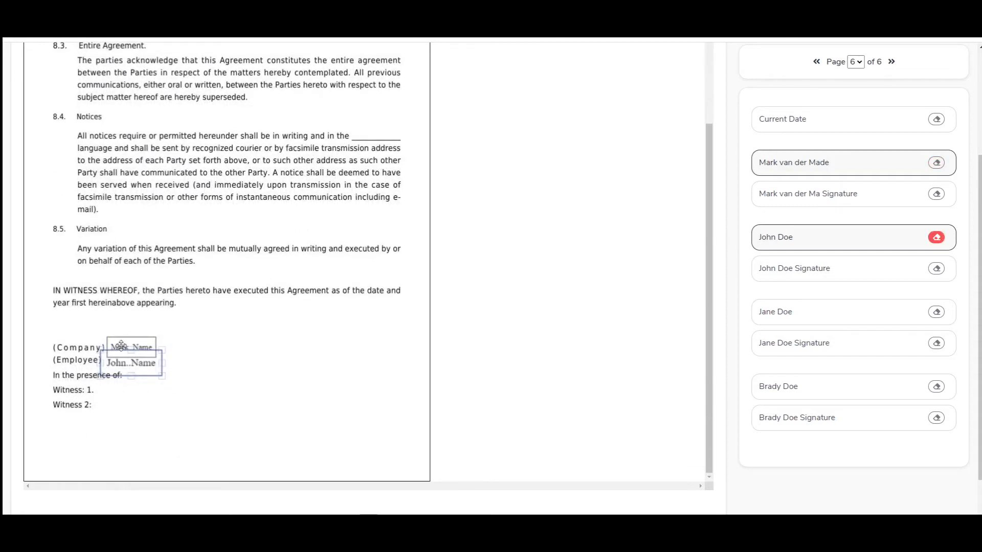
pyautogui.moveTo(162, 350); pyautogui.dragTo(150, 353)
pyautogui.moveTo(122, 366); pyautogui.dragTo(125, 360)
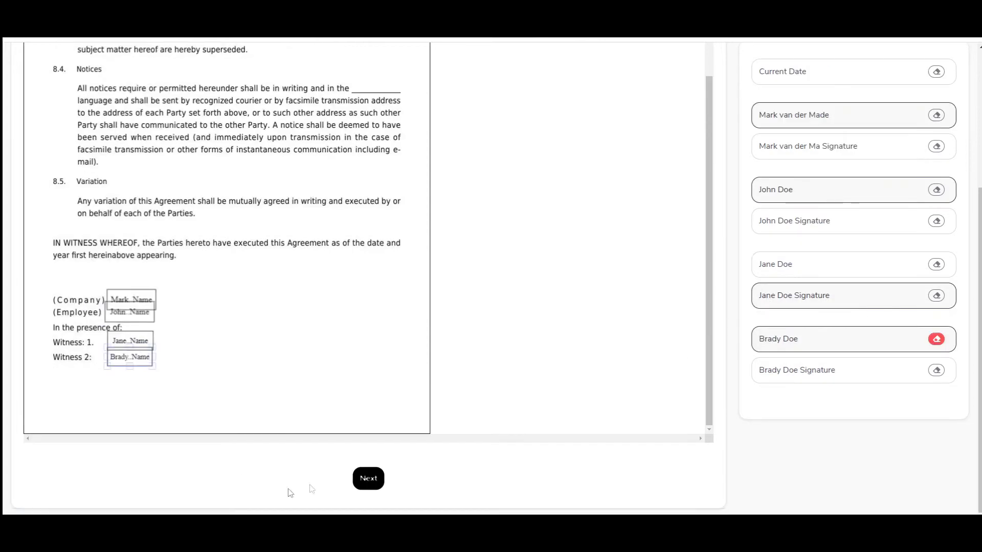
# Step: Review the placed name fields on page 6 and continue to Dispatch Configuration
pyautogui.scroll(1, 401, 417)
pyautogui.scroll(4, 401, 413)
pyautogui.scroll(-3, 233, 226)
pyautogui.scroll(-3, 277, 475)
pyautogui.click(364, 483)
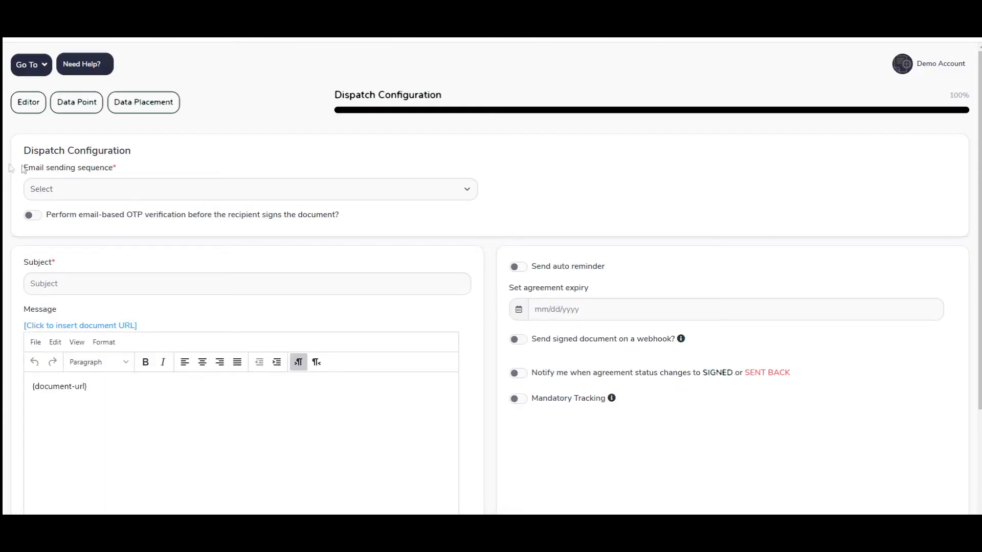
pyautogui.click(215, 188)
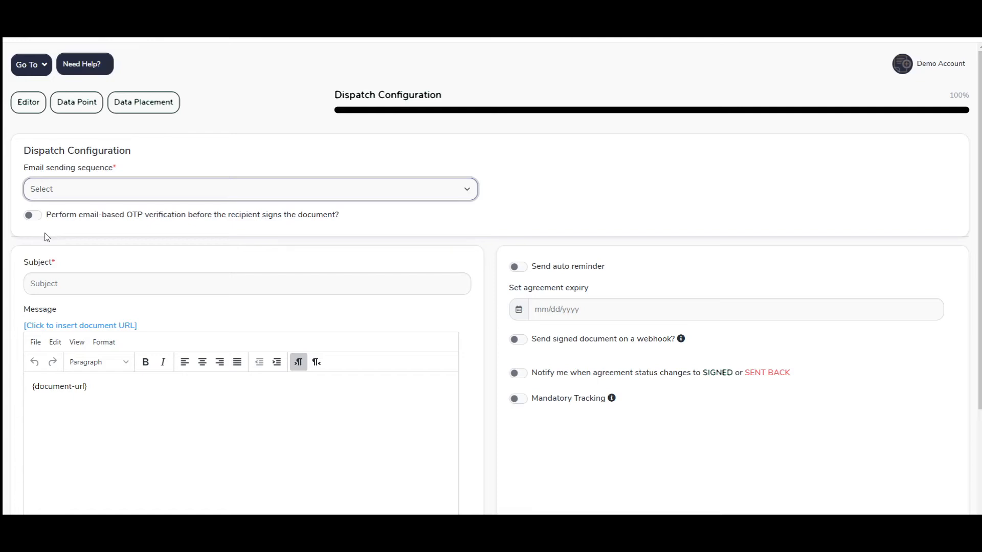
pyautogui.click(90, 283)
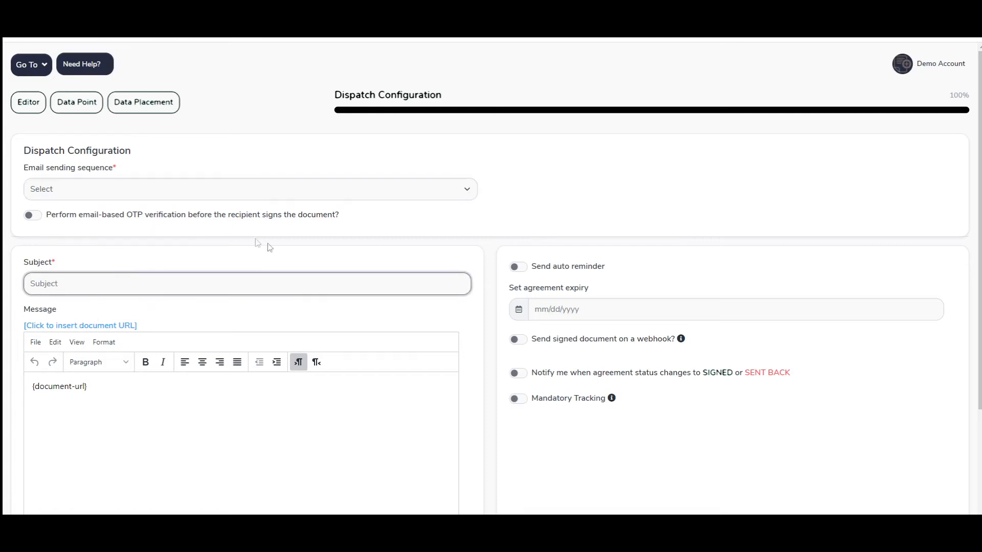
pyautogui.scroll(-2, 263, 253)
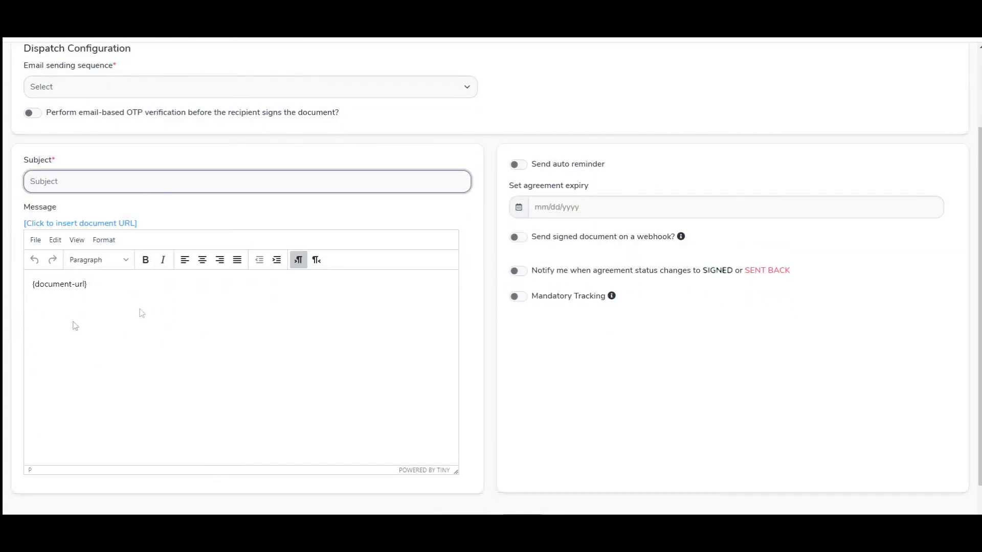
pyautogui.scroll(2, 491, 351)
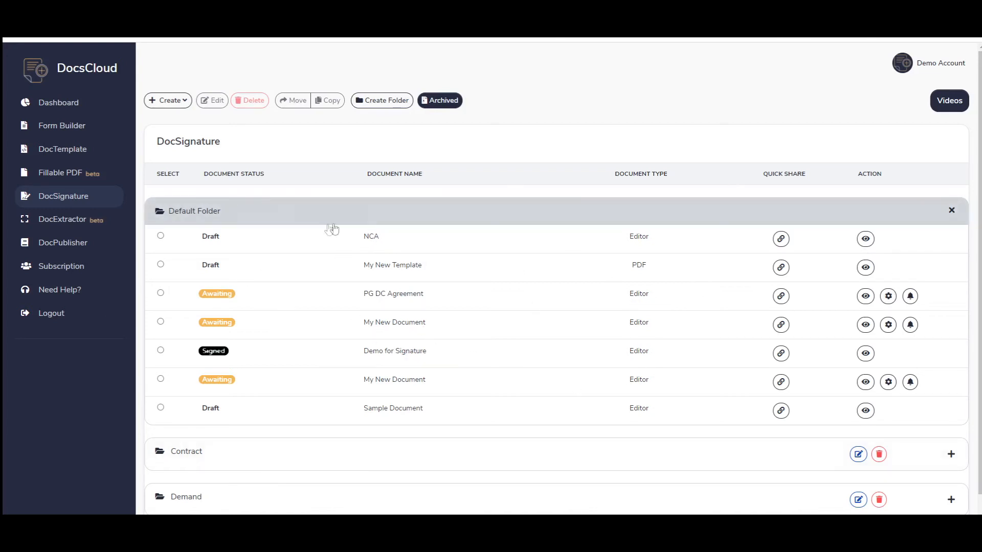
# Step: Open the Configuration settings for the PG DC Agreement from its gear icon
pyautogui.moveTo(345, 235); pyautogui.dragTo(388, 237)
pyautogui.click(888, 296)
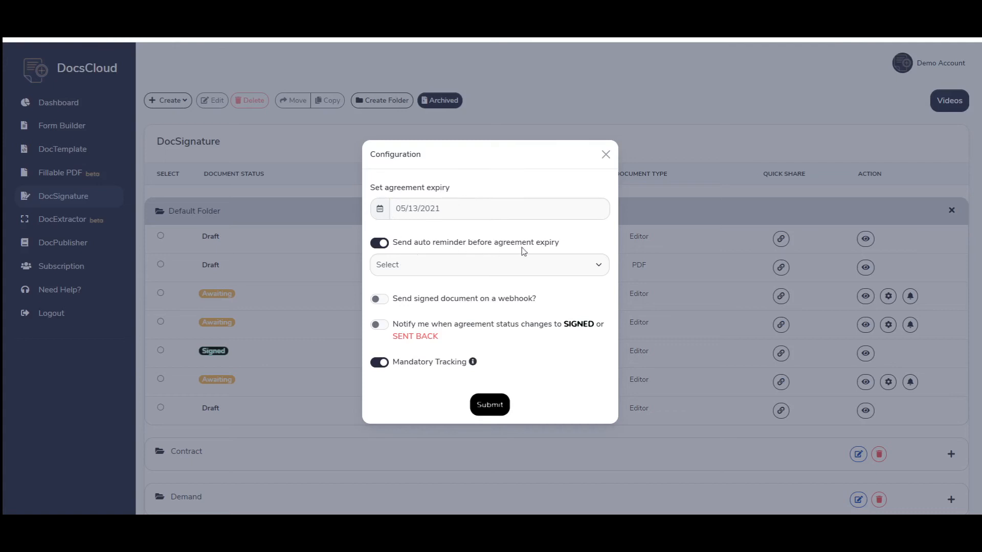
# Step: Set the auto reminder to 5 Days before expiry and show the Mandatory Tracking explanation
pyautogui.click(578, 266)
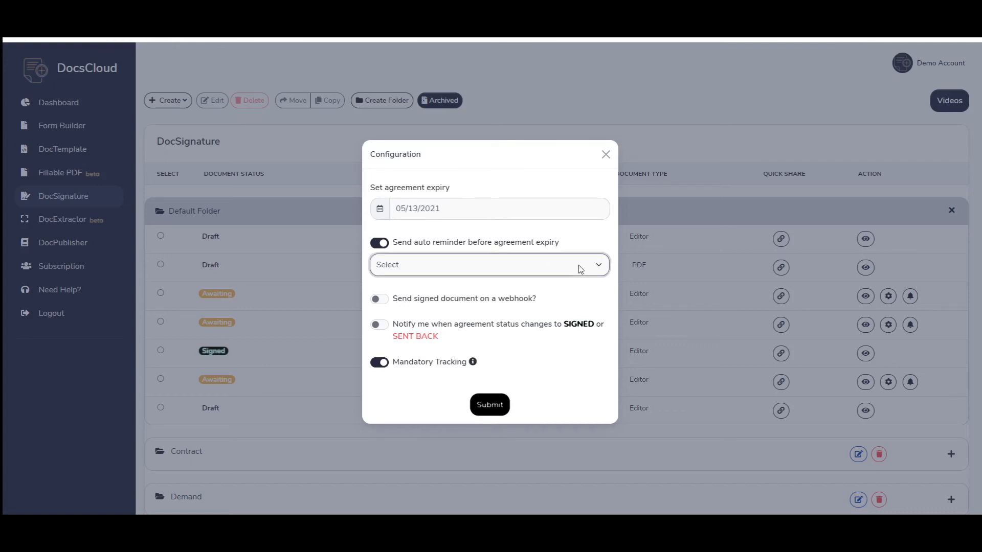
pyautogui.click(391, 307)
pyautogui.click(473, 362)
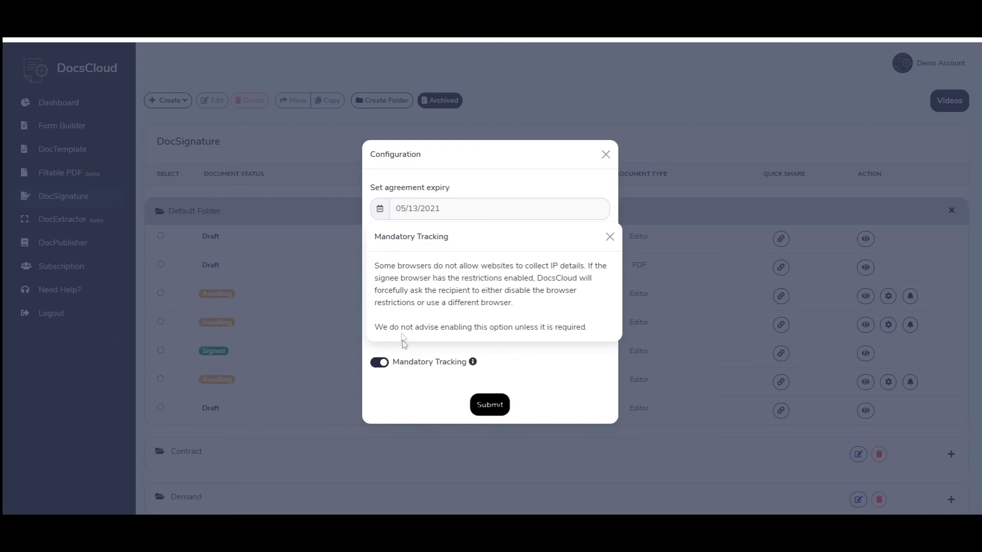
# Step: Switch off Mandatory Tracking and submit the 05/13/2021 expiry with a 5-day reminder
pyautogui.click(385, 363)
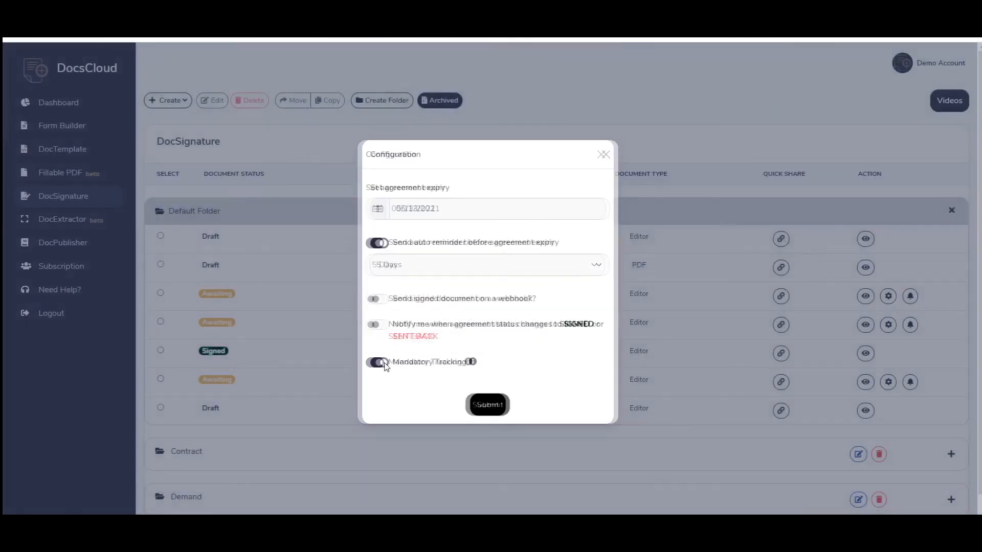
pyautogui.click(379, 363)
pyautogui.click(492, 409)
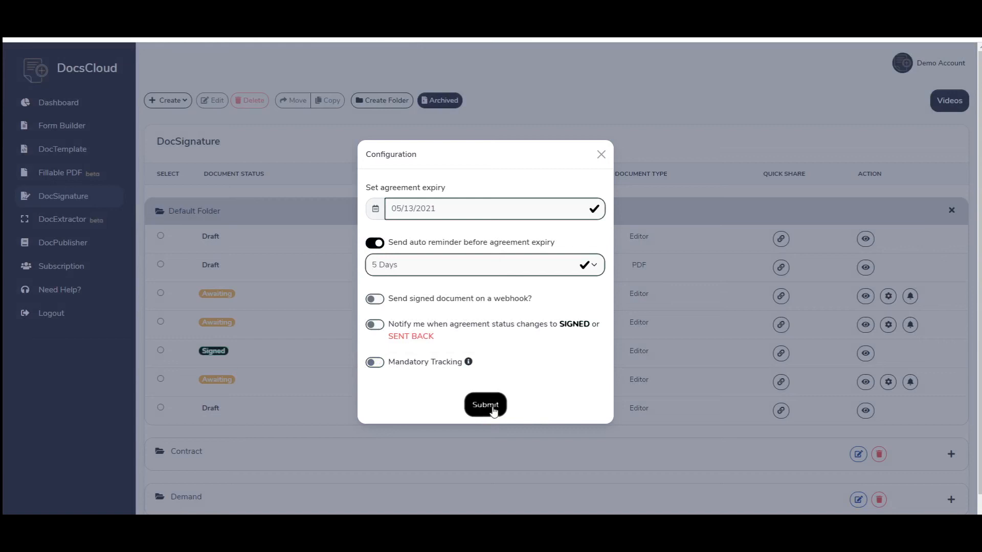